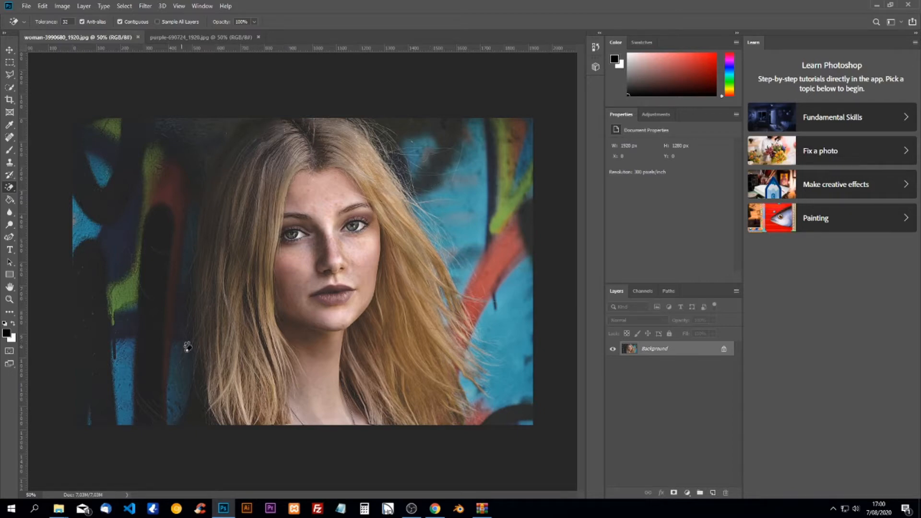
Brush a Quick Selection over the woman's head, hair and neck in the portrait
{"action": "left_click", "coordinate": [220, 37]}
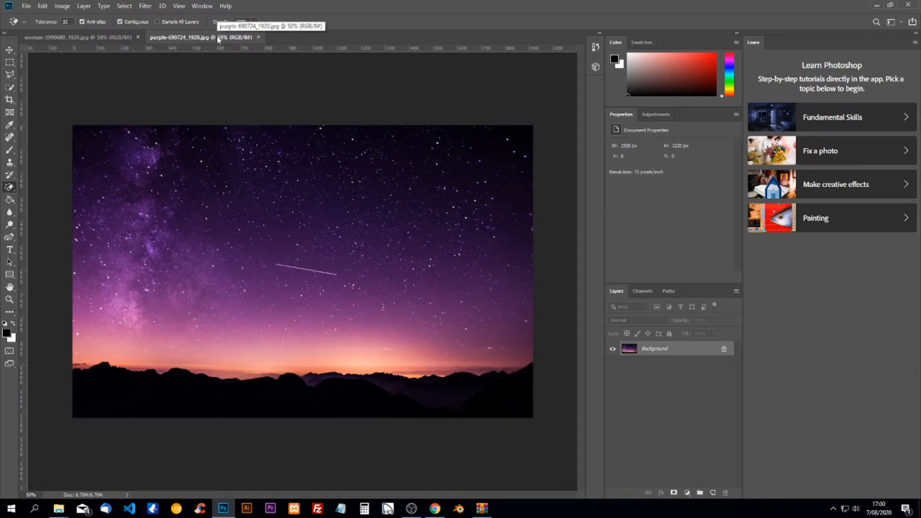
{"action": "left_click", "coordinate": [90, 35]}
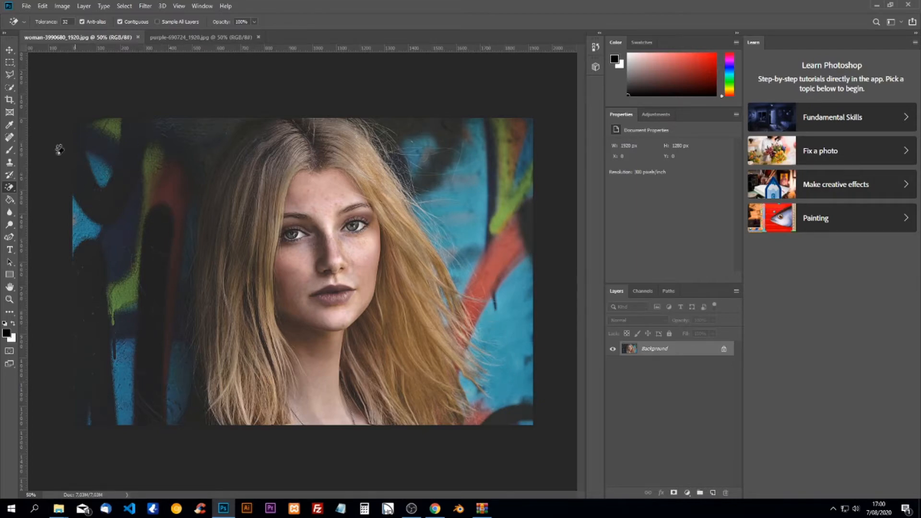
{"action": "left_click", "coordinate": [10, 87]}
{"action": "left_click", "coordinate": [61, 92]}
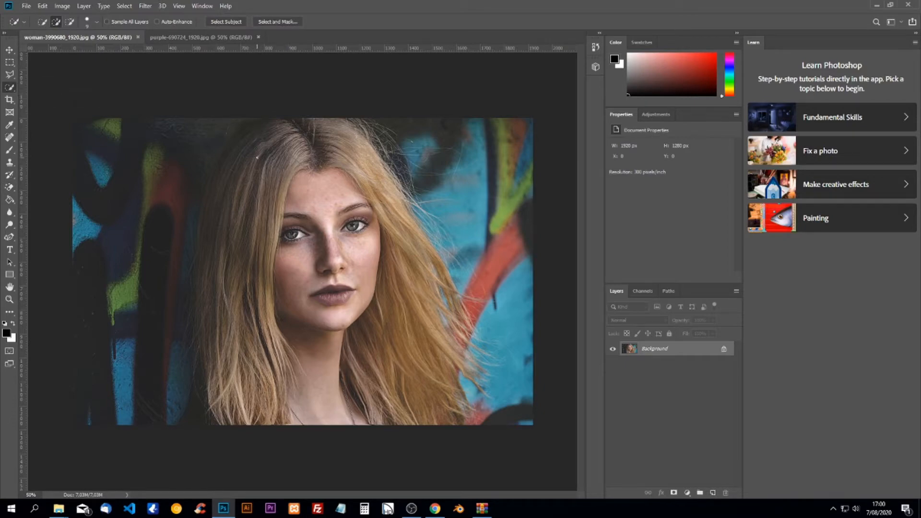
{"action": "mouse_move", "coordinate": [296, 120]}
{"action": "left_mouse_down"}
{"action": "mouse_move", "coordinate": [364, 144]}
{"action": "mouse_move", "coordinate": [392, 181]}
{"action": "left_mouse_up"}
{"action": "left_click_drag", "start_coordinate": [406, 312], "coordinate": [445, 388]}
{"action": "left_click_drag", "start_coordinate": [339, 414], "coordinate": [259, 391]}
{"action": "mouse_move", "coordinate": [206, 414]}
{"action": "left_mouse_down"}
{"action": "mouse_move", "coordinate": [185, 413]}
{"action": "mouse_move", "coordinate": [209, 371]}
{"action": "left_mouse_up"}
{"action": "left_click_drag", "start_coordinate": [209, 310], "coordinate": [220, 259]}
{"action": "left_click_drag", "start_coordinate": [361, 122], "coordinate": [412, 190]}
Subtract leftover background, copy the woman onto Layer 1, and start a new document
{"action": "key", "text": "alt"}
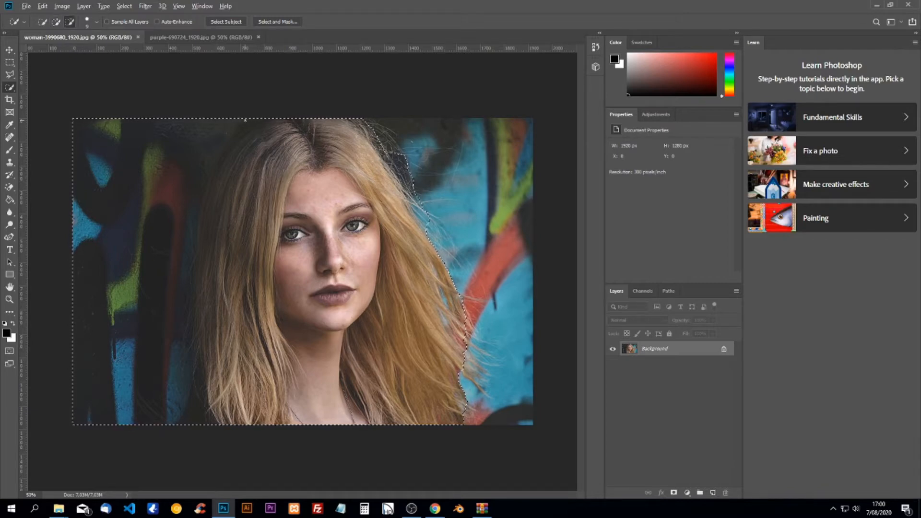
{"action": "left_click", "coordinate": [234, 120], "text": "alt"}
{"action": "mouse_move", "coordinate": [212, 148]}
{"action": "left_mouse_down"}
{"action": "mouse_move", "coordinate": [179, 279]}
{"action": "mouse_move", "coordinate": [184, 421]}
{"action": "left_mouse_up"}
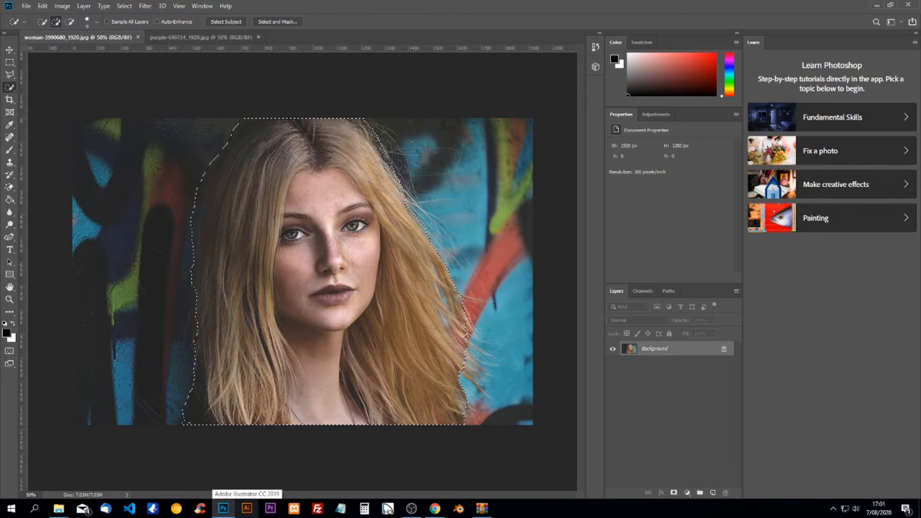
{"action": "key", "text": "ctrl+j"}
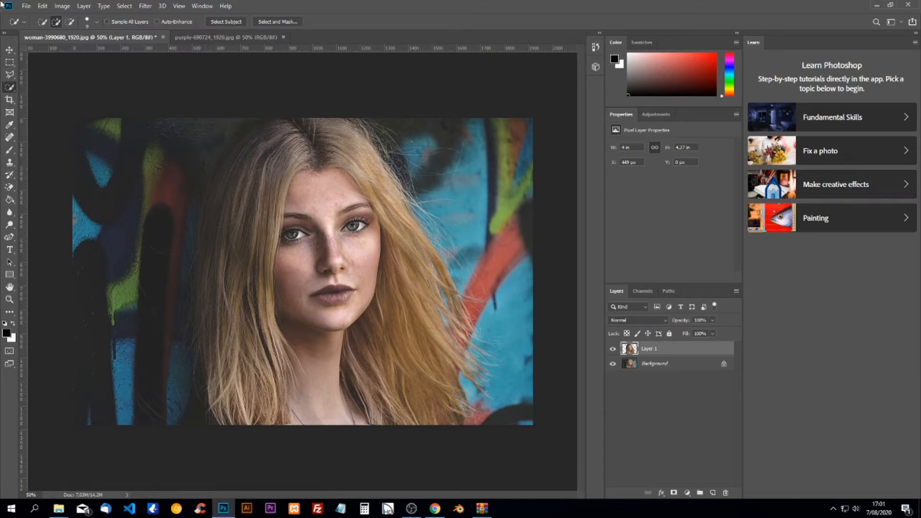
{"action": "left_click", "coordinate": [26, 6]}
{"action": "left_click", "coordinate": [30, 17]}
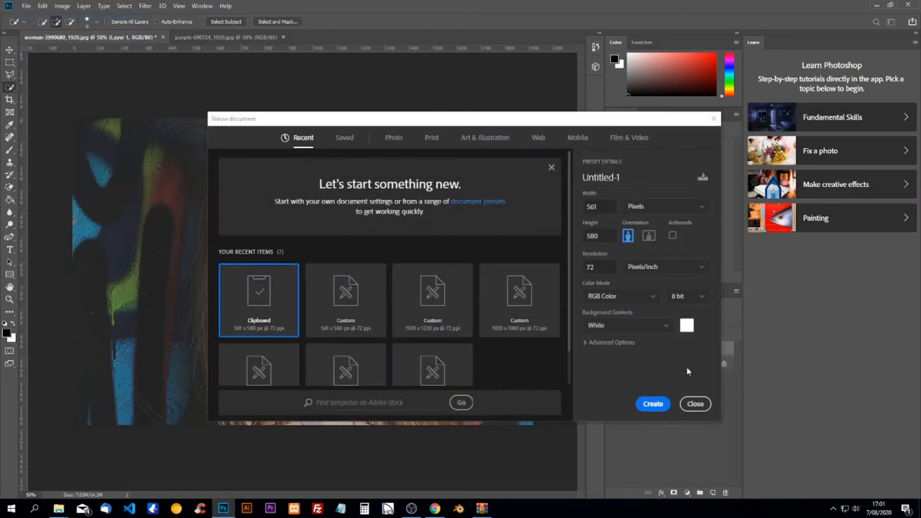
Create the blank Untitled-1 document and add a Gradient fill layer
{"action": "left_click", "coordinate": [653, 404]}
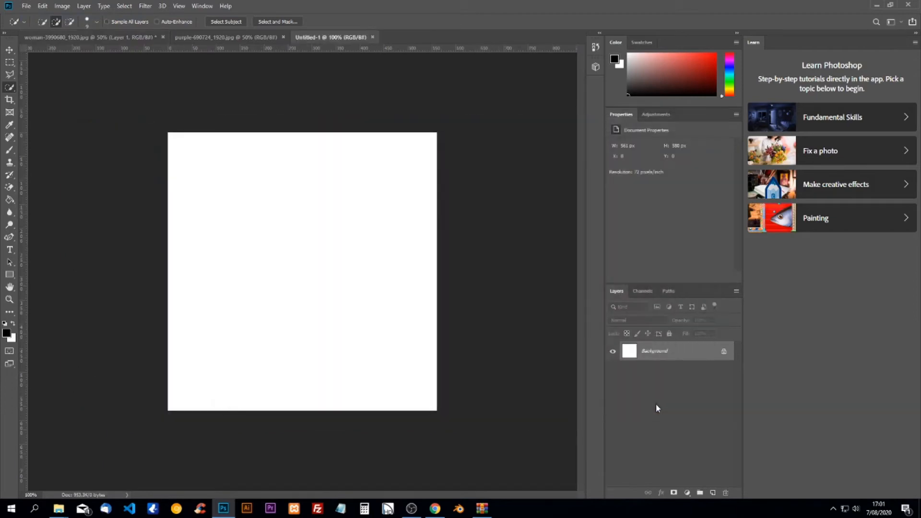
{"action": "left_click", "coordinate": [687, 493]}
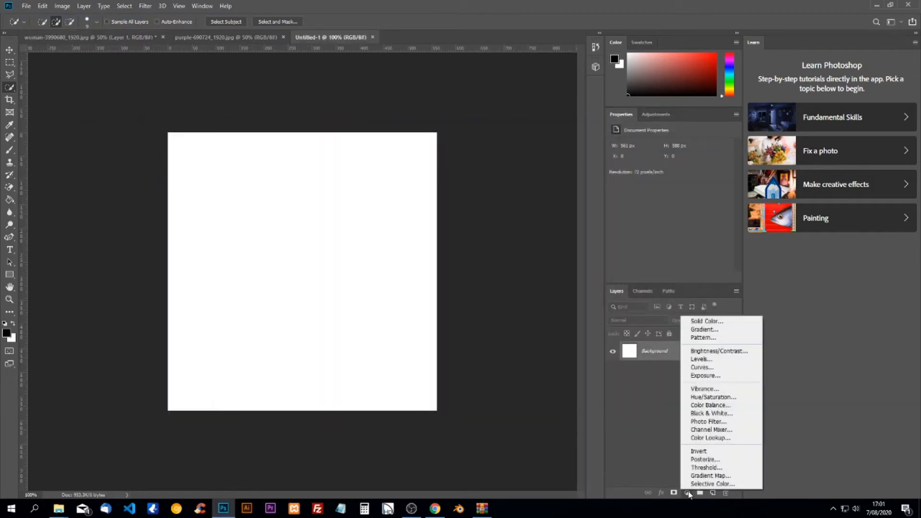
{"action": "left_click", "coordinate": [643, 440]}
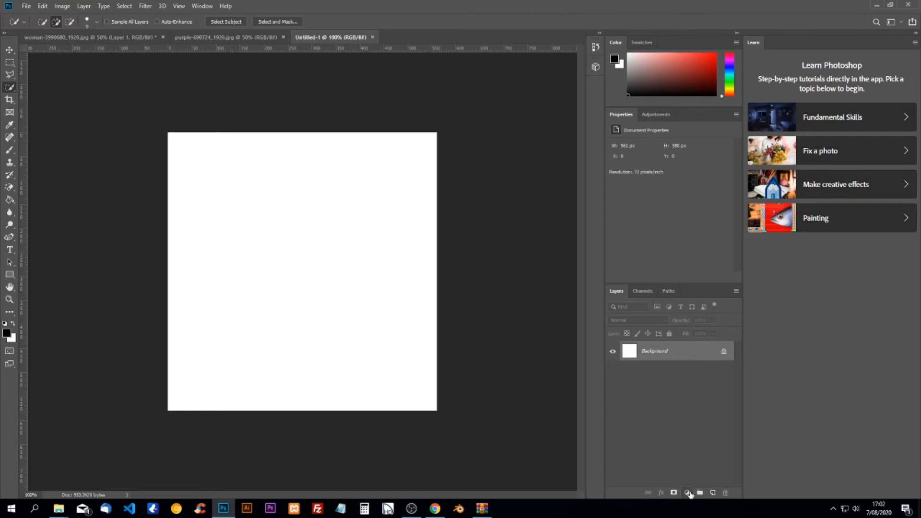
{"action": "left_click", "coordinate": [688, 493]}
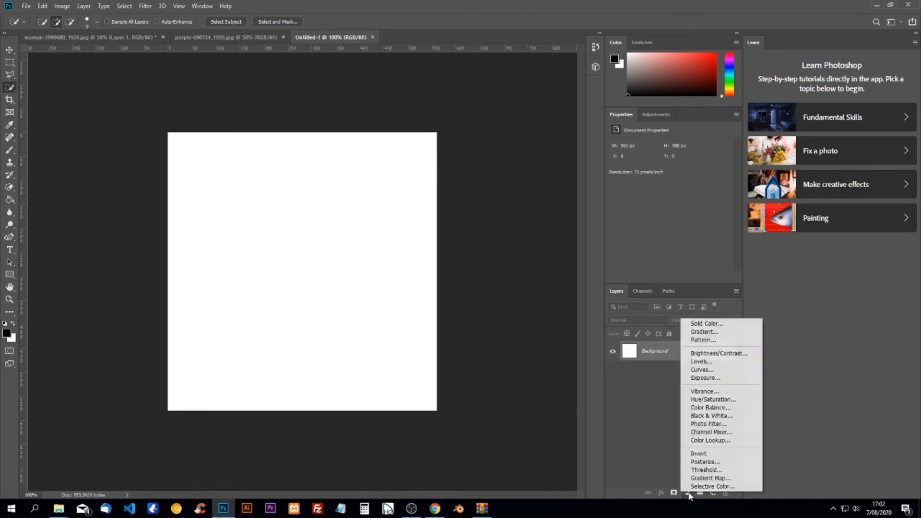
{"action": "left_click", "coordinate": [718, 332]}
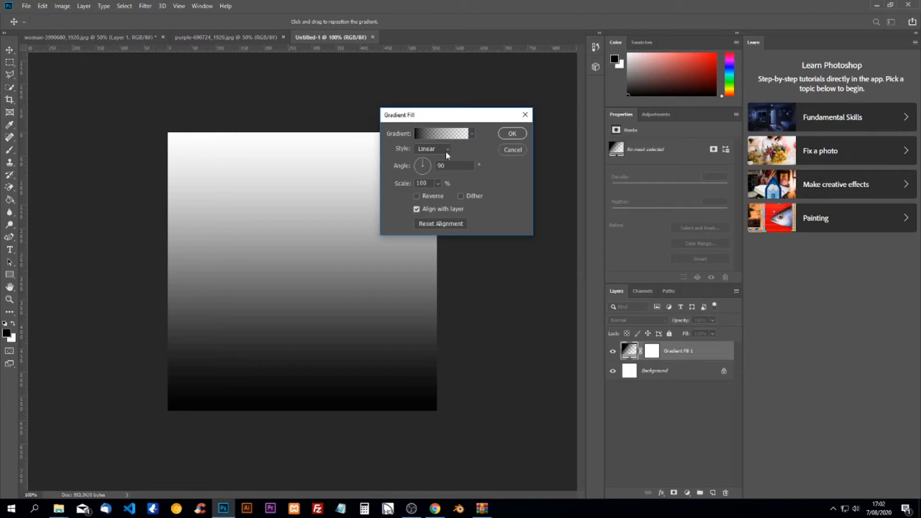
Set the gradient to Radial, Reverse, scale about 253%, and apply it
{"action": "left_click", "coordinate": [438, 183]}
{"action": "mouse_move", "coordinate": [440, 195]}
{"action": "left_mouse_down"}
{"action": "mouse_move", "coordinate": [454, 197]}
{"action": "mouse_move", "coordinate": [445, 197]}
{"action": "left_mouse_up"}
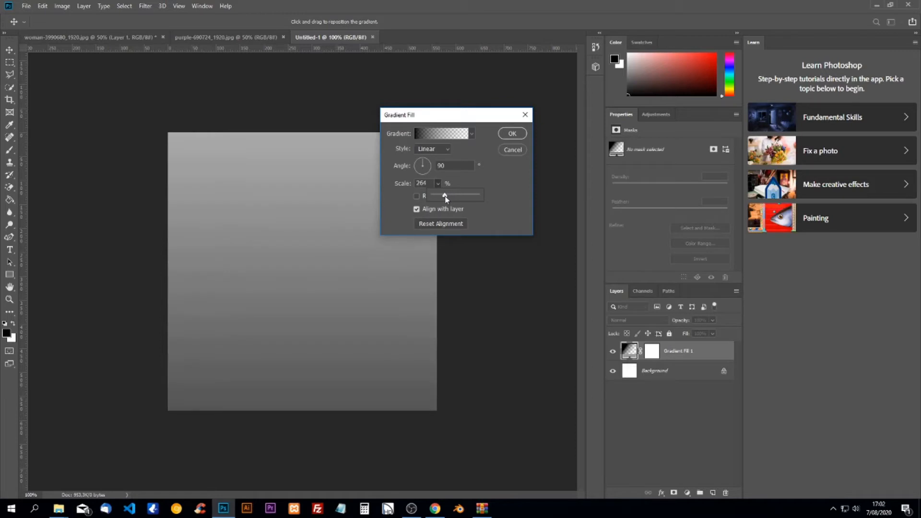
{"action": "left_click", "coordinate": [438, 153]}
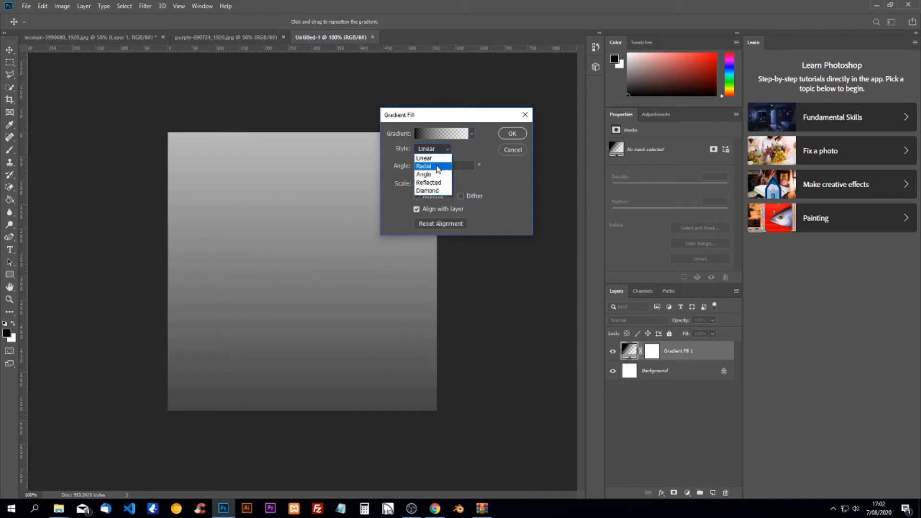
{"action": "left_click", "coordinate": [438, 168]}
{"action": "left_click", "coordinate": [437, 185]}
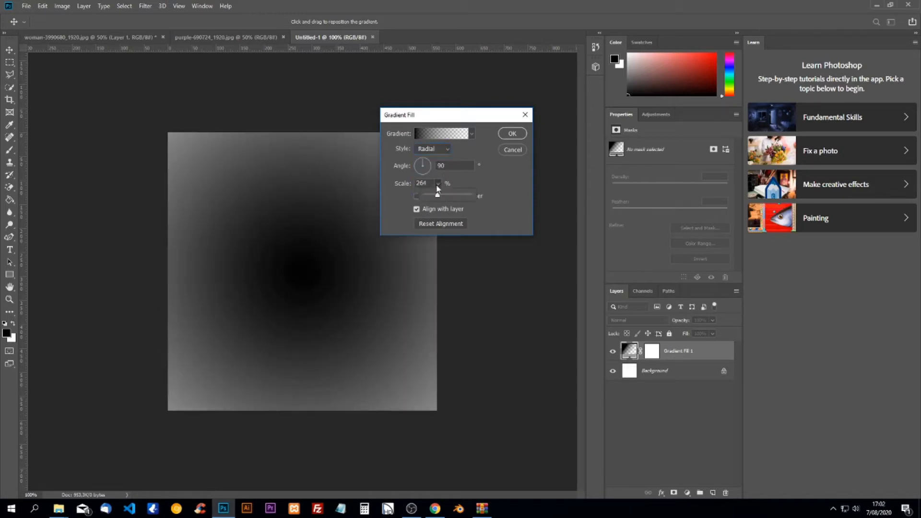
{"action": "left_click_drag", "start_coordinate": [436, 197], "coordinate": [442, 199]}
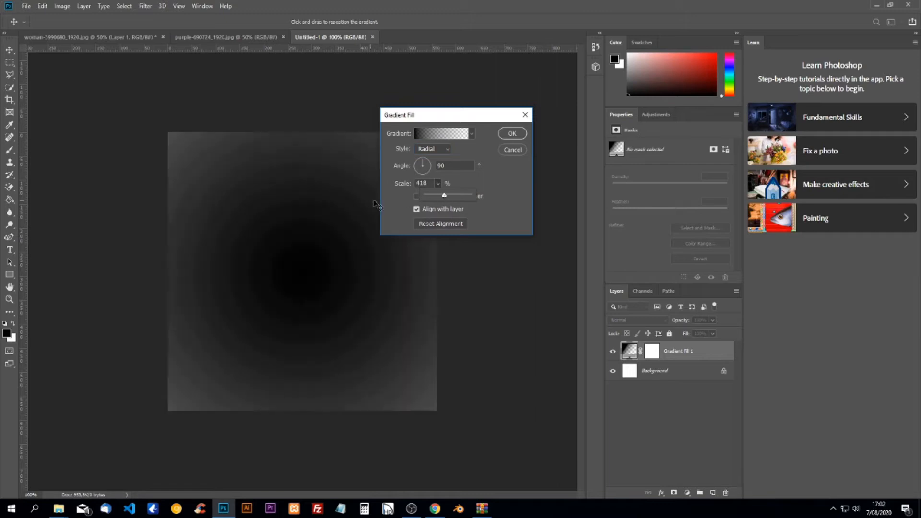
{"action": "left_click", "coordinate": [416, 196]}
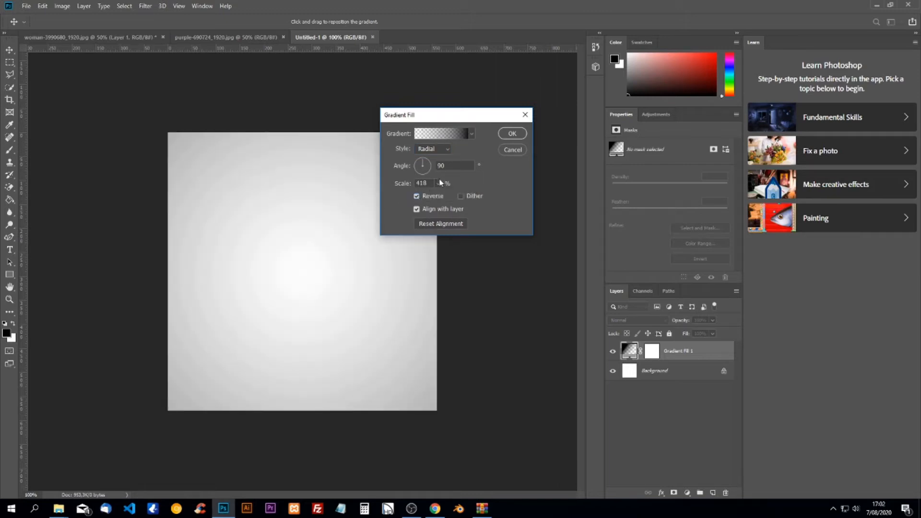
{"action": "left_click_drag", "start_coordinate": [436, 199], "coordinate": [432, 200]}
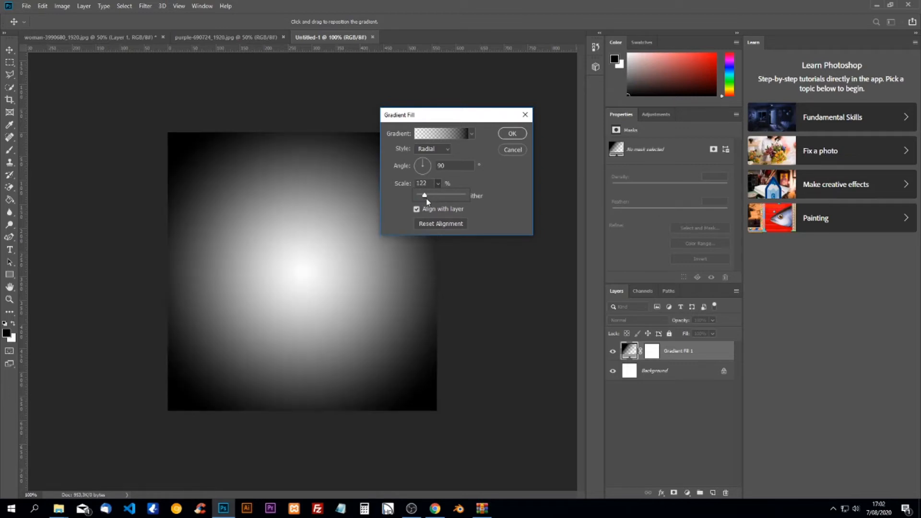
{"action": "left_click_drag", "start_coordinate": [427, 196], "coordinate": [430, 197]}
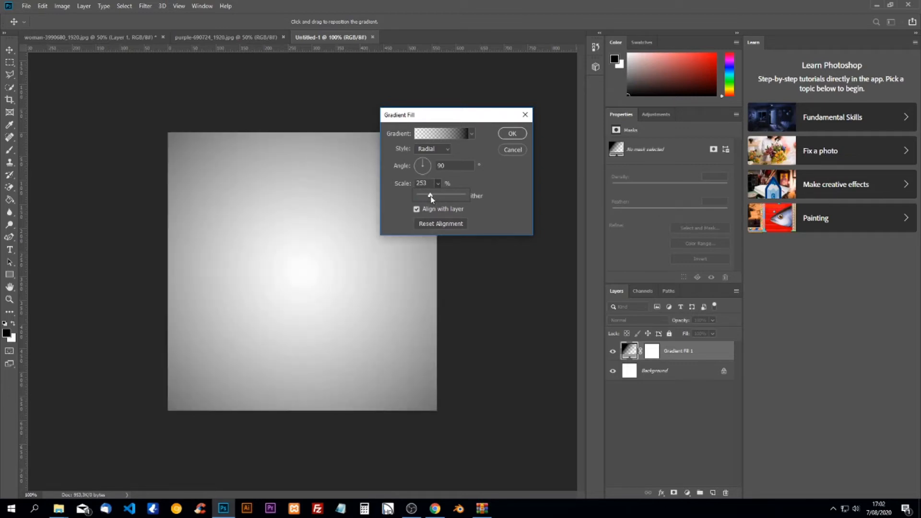
{"action": "left_click", "coordinate": [510, 134]}
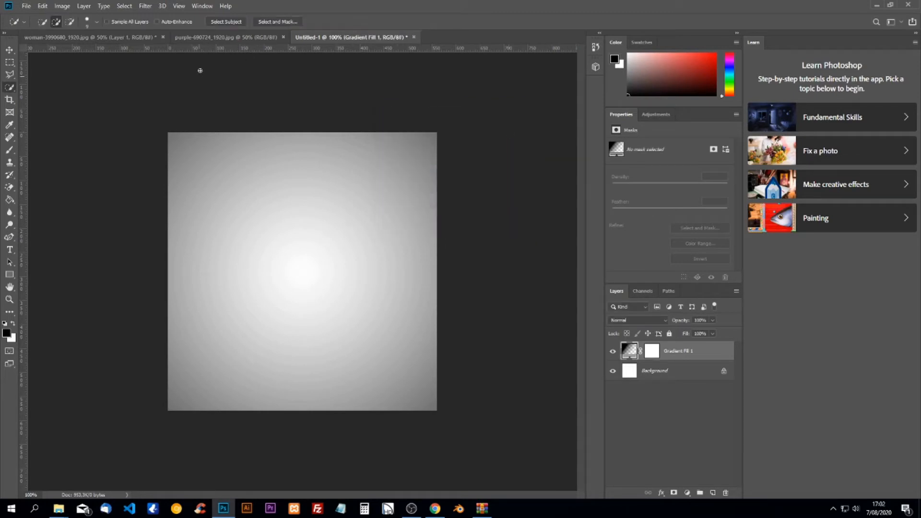
Hide the original Background and move the cut-out woman into Untitled-1
{"action": "left_click", "coordinate": [188, 42]}
{"action": "left_click", "coordinate": [141, 43]}
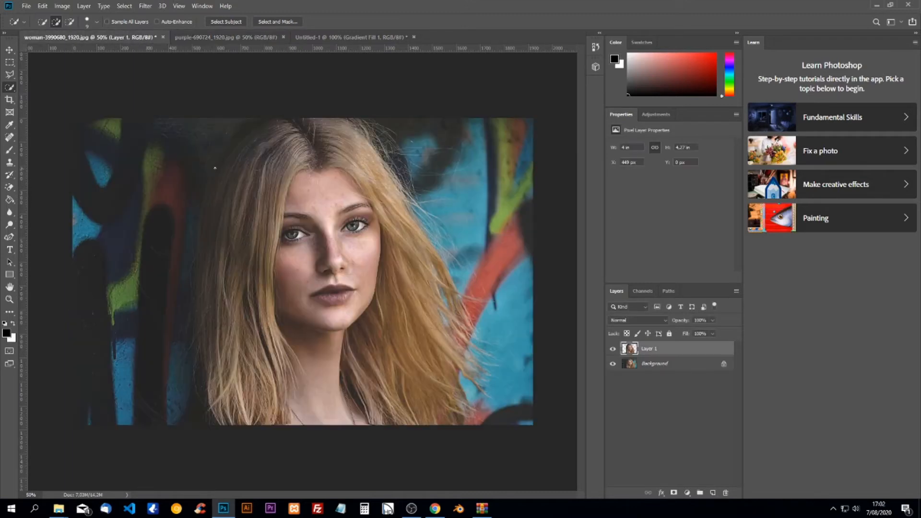
{"action": "left_click", "coordinate": [612, 364]}
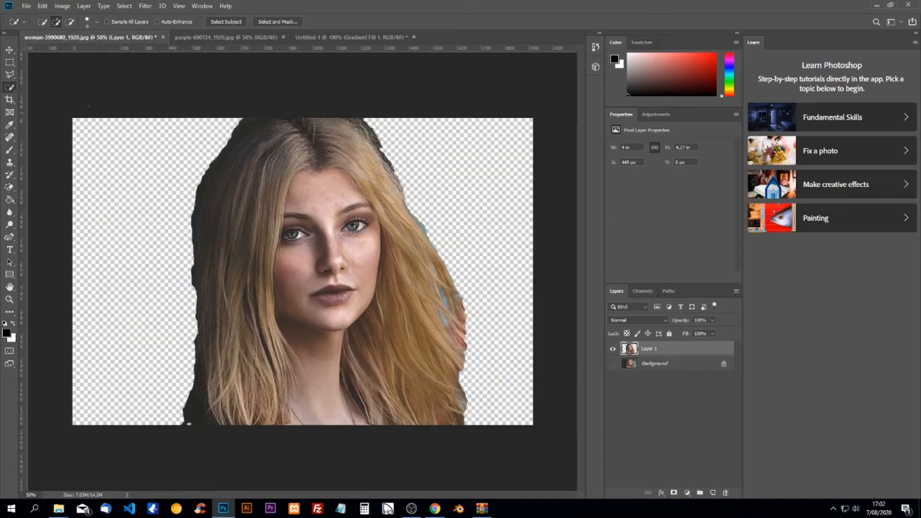
{"action": "left_click", "coordinate": [9, 50]}
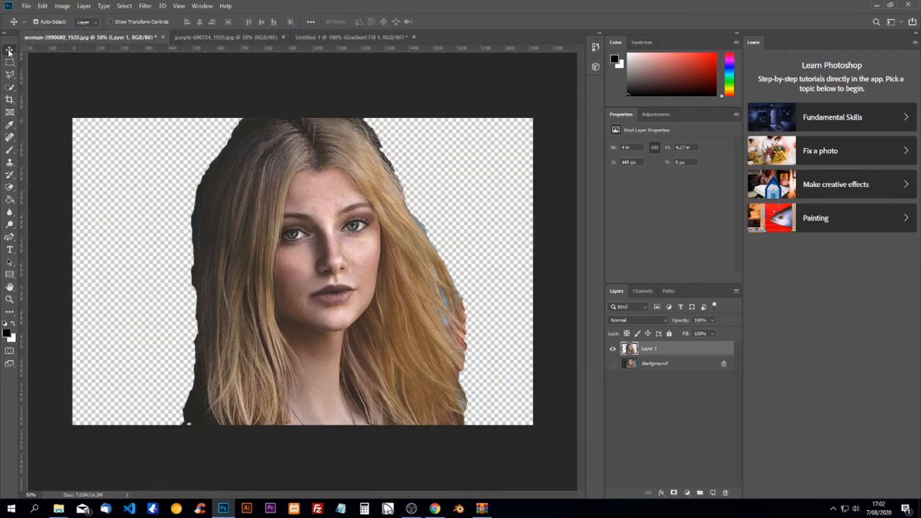
{"action": "left_click_drag", "start_coordinate": [312, 238], "coordinate": [291, 300]}
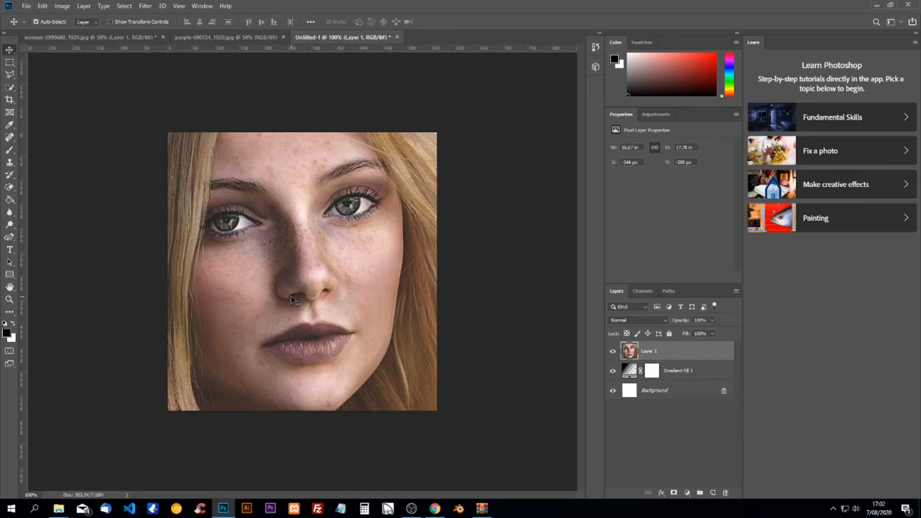
Scale the woman to about 30% and centre her on the grey gradient
{"action": "key", "text": "ctrl+t"}
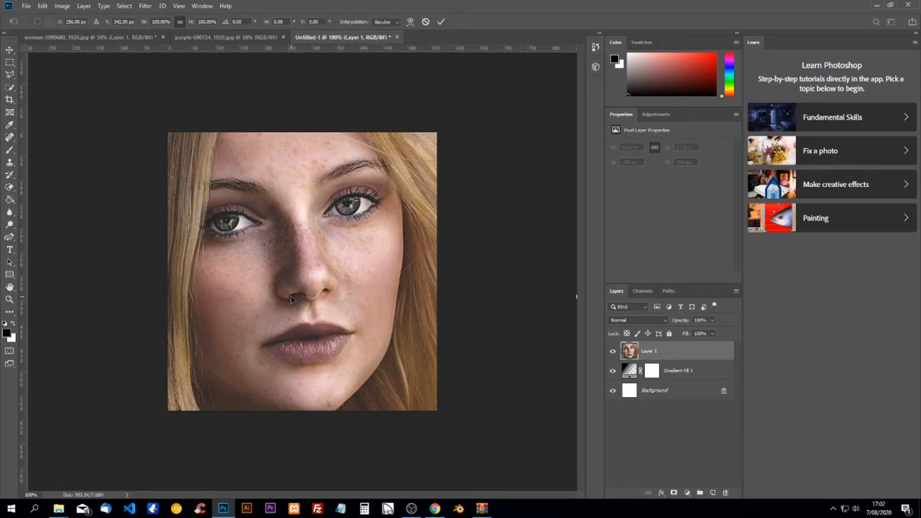
{"action": "left_click_drag", "start_coordinate": [361, 191], "coordinate": [306, 302]}
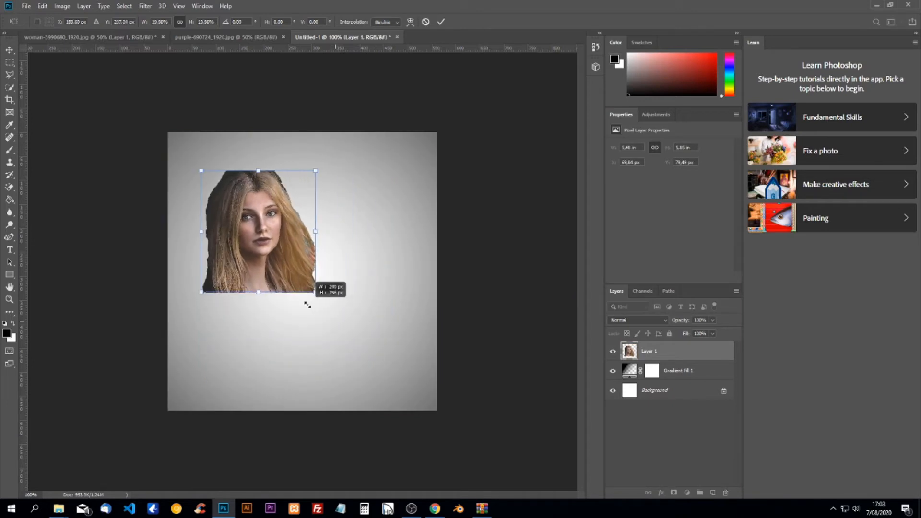
{"action": "left_click_drag", "start_coordinate": [220, 255], "coordinate": [251, 248]}
{"action": "left_click_drag", "start_coordinate": [344, 283], "coordinate": [385, 354]}
{"action": "key", "text": "Return"}
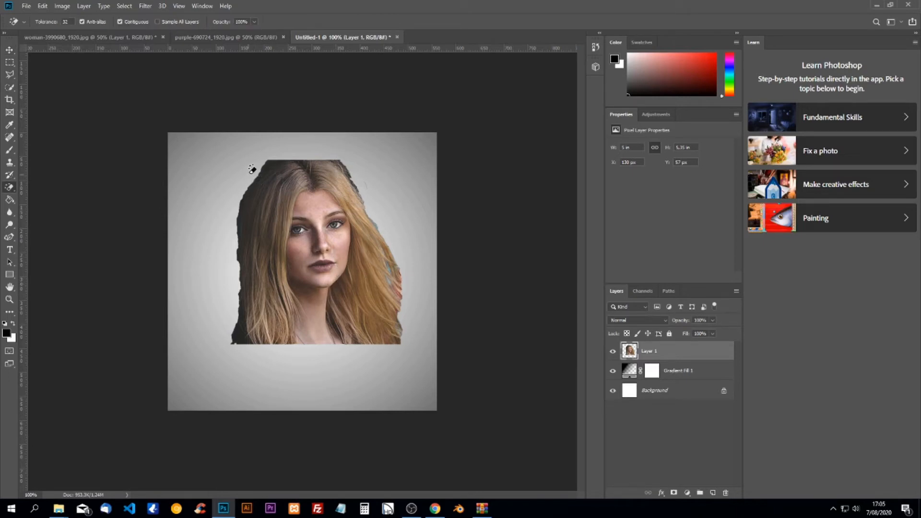
Apply an Image > Adjustments > Threshold at level 97 to the portrait layer
{"action": "left_click", "coordinate": [62, 6]}
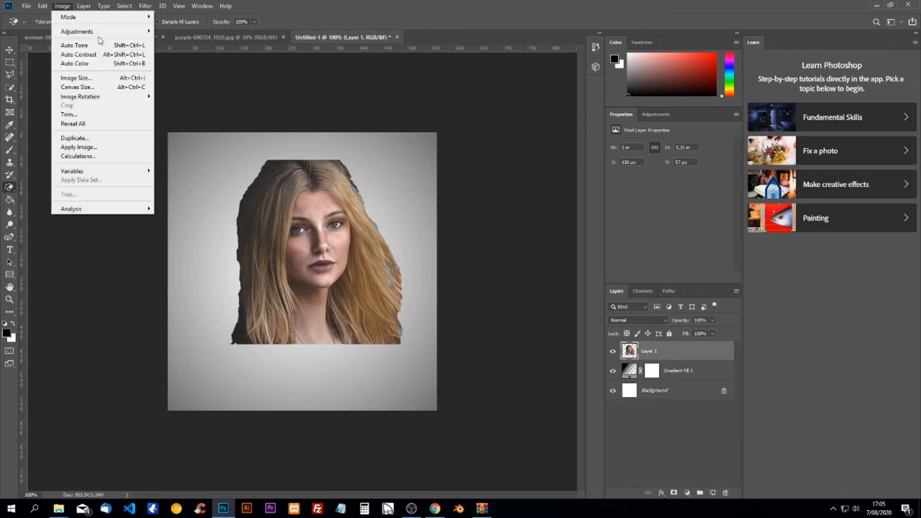
{"action": "mouse_move", "coordinate": [102, 32]}
{"action": "left_click", "coordinate": [206, 160]}
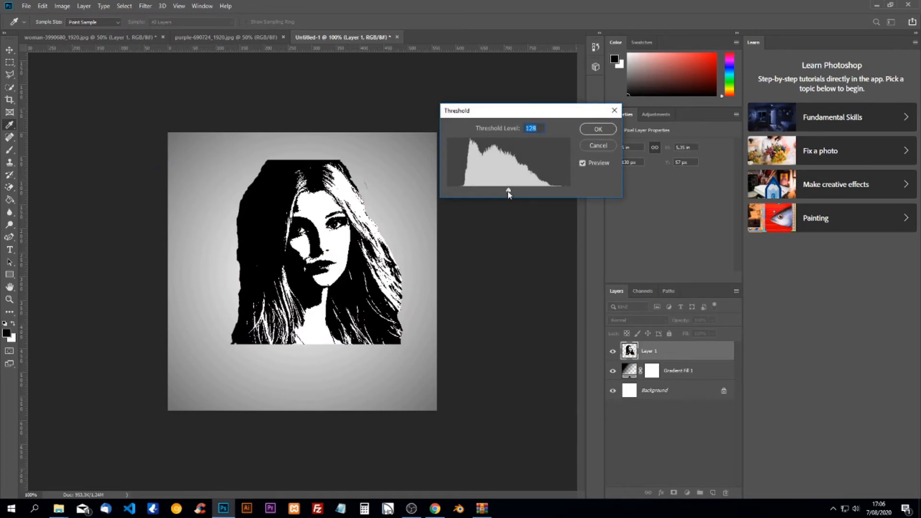
{"action": "mouse_move", "coordinate": [509, 192]}
{"action": "left_mouse_down"}
{"action": "mouse_move", "coordinate": [479, 193]}
{"action": "mouse_move", "coordinate": [512, 194]}
{"action": "mouse_move", "coordinate": [494, 197]}
{"action": "left_mouse_up"}
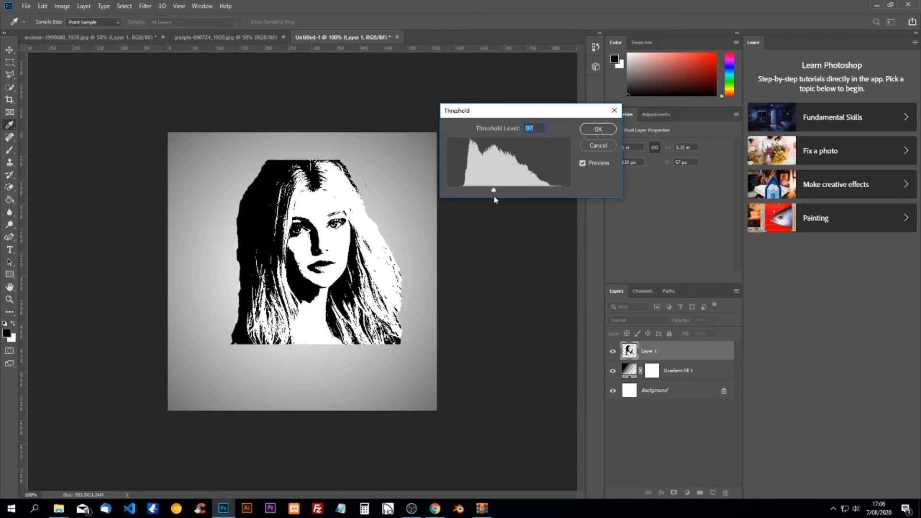
{"action": "left_click", "coordinate": [597, 130]}
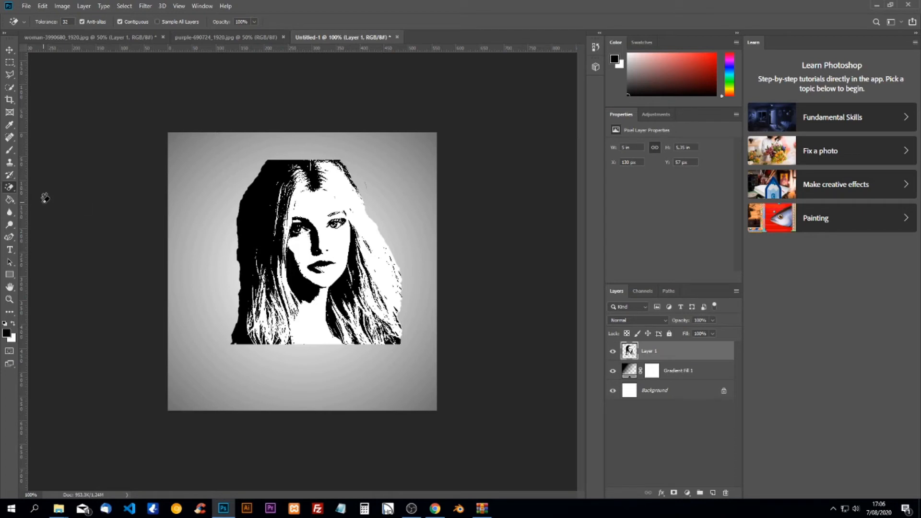
Erase the sharp top-left hair corner and stray pixels along the right edge
{"action": "right_click", "coordinate": [7, 189]}
{"action": "left_click", "coordinate": [46, 187]}
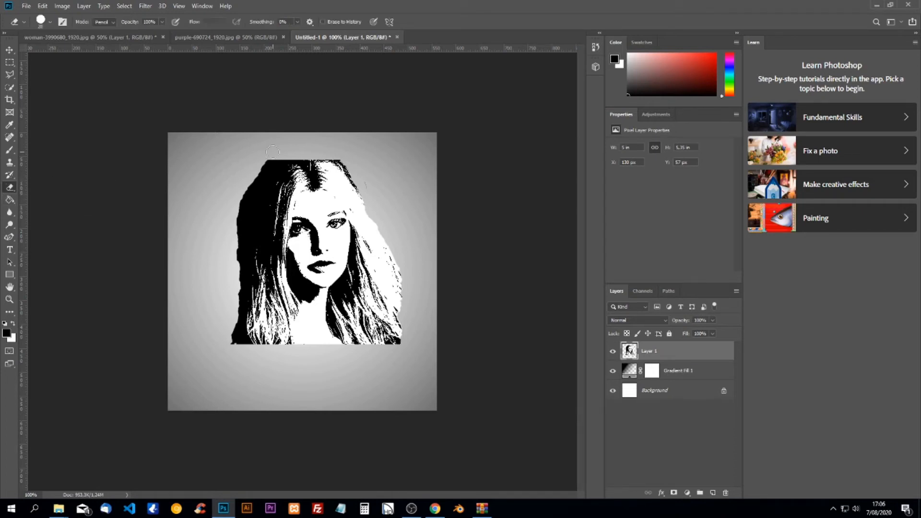
{"action": "mouse_move", "coordinate": [301, 153]}
{"action": "left_mouse_down"}
{"action": "mouse_move", "coordinate": [262, 166]}
{"action": "mouse_move", "coordinate": [230, 228]}
{"action": "mouse_move", "coordinate": [234, 338]}
{"action": "mouse_move", "coordinate": [247, 348]}
{"action": "mouse_move", "coordinate": [242, 209]}
{"action": "mouse_move", "coordinate": [264, 167]}
{"action": "mouse_move", "coordinate": [305, 152]}
{"action": "mouse_move", "coordinate": [271, 166]}
{"action": "mouse_move", "coordinate": [249, 209]}
{"action": "mouse_move", "coordinate": [236, 334]}
{"action": "mouse_move", "coordinate": [250, 319]}
{"action": "left_mouse_up"}
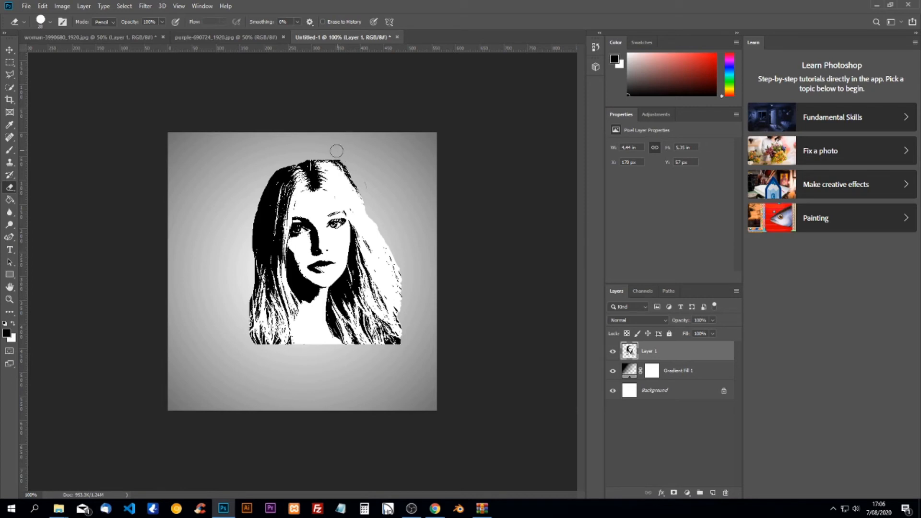
{"action": "left_click_drag", "start_coordinate": [331, 149], "coordinate": [422, 308]}
Scale the portrait down to about 82% of its size
{"action": "key", "text": "ctrl+t"}
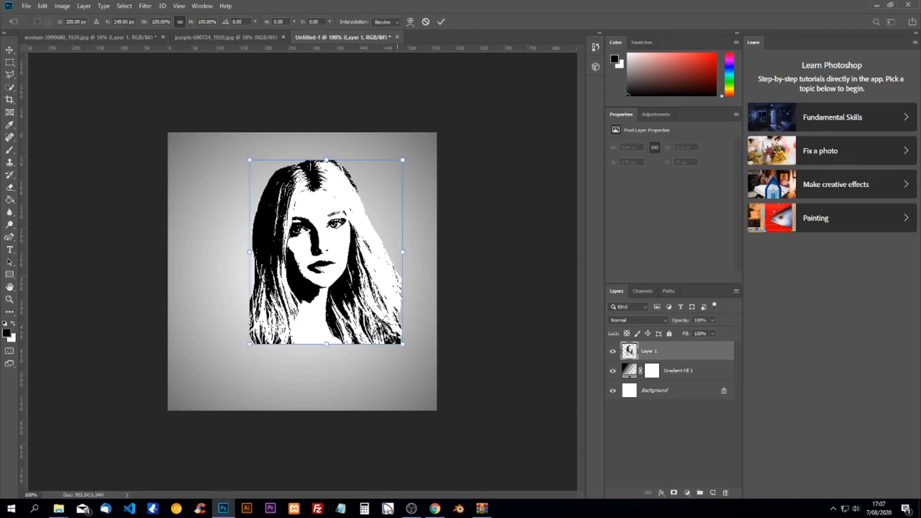
{"action": "left_click_drag", "start_coordinate": [394, 334], "coordinate": [378, 316]}
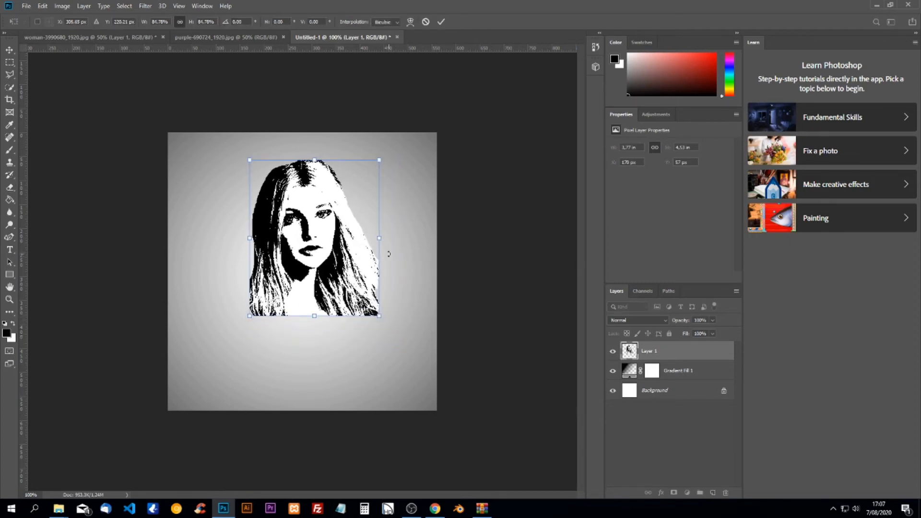
{"action": "key", "text": "Return"}
{"action": "key", "text": "e"}
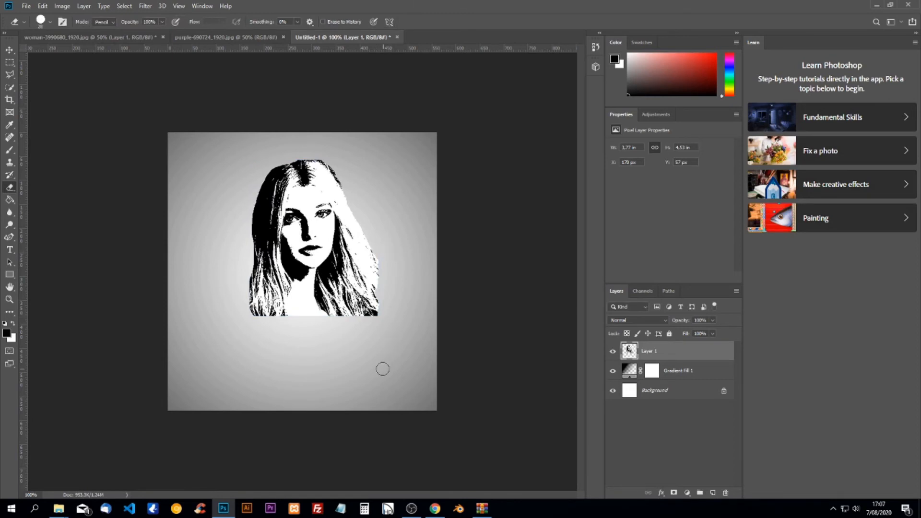
Type the person's name as a text line below the portrait
{"action": "left_click", "coordinate": [10, 249]}
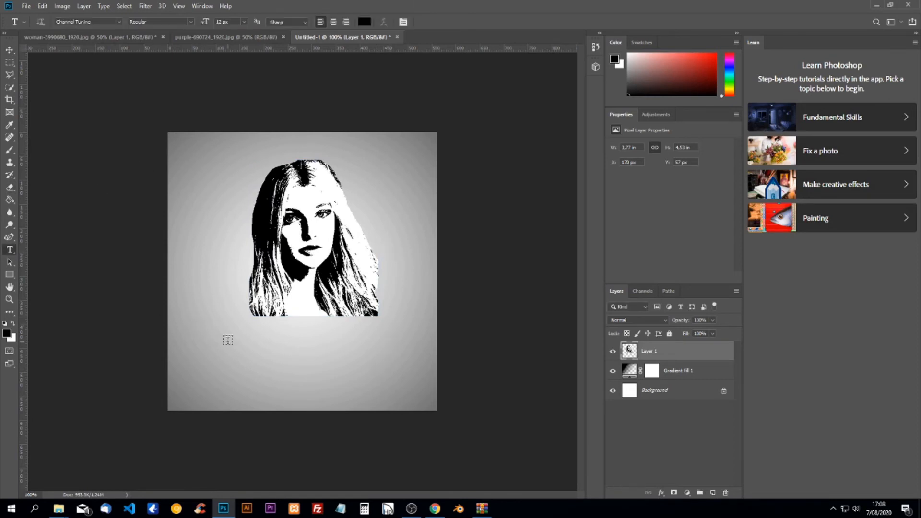
{"action": "left_click", "coordinate": [251, 335]}
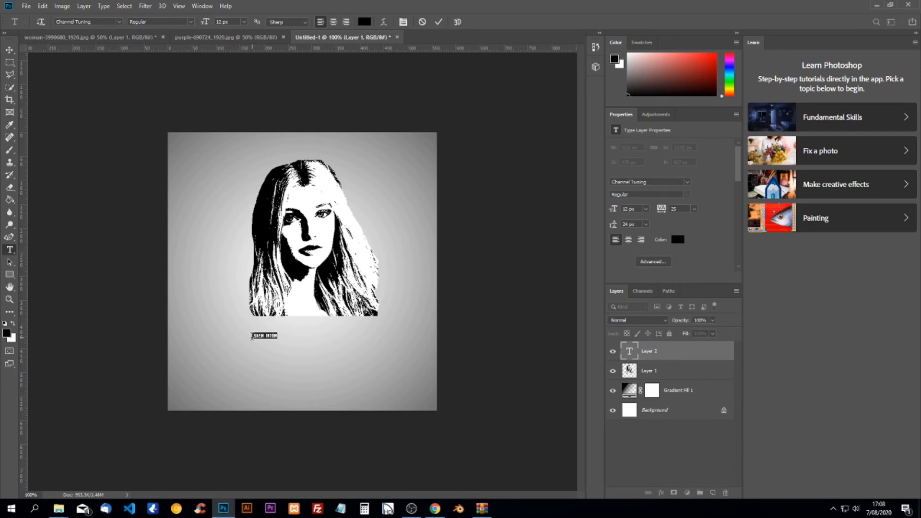
{"action": "key", "text": "BackSpace"}
Enlarge the name to about 48 px and group it with the portrait
{"action": "key", "text": "ctrl+a"}
{"action": "left_click_drag", "start_coordinate": [291, 338], "coordinate": [376, 376]}
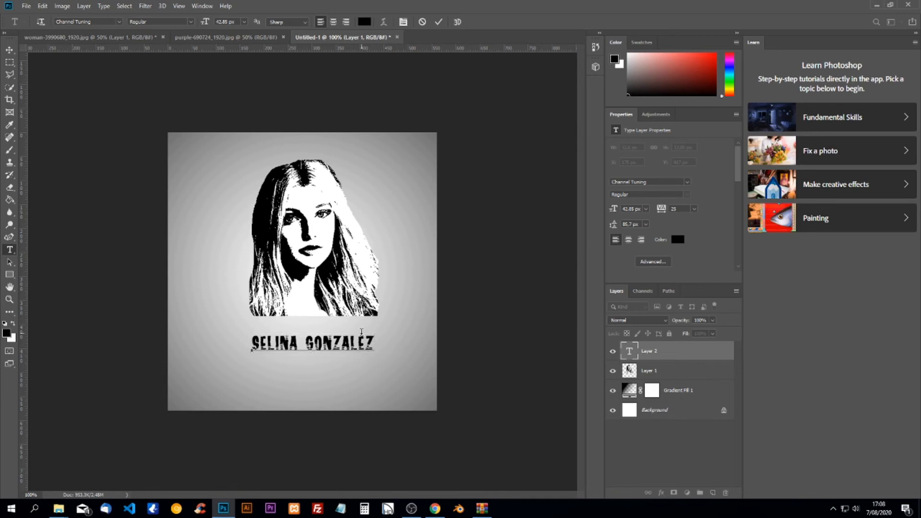
{"action": "key", "text": "ctrl"}
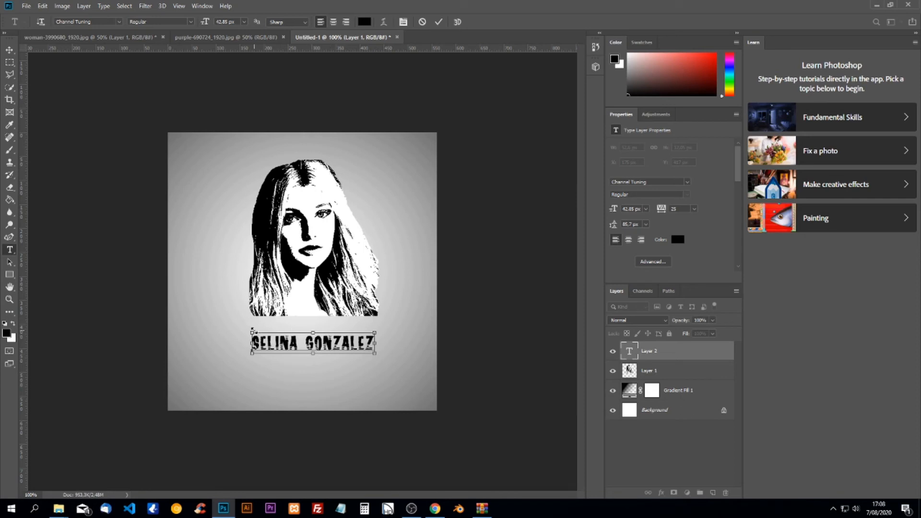
{"action": "left_click_drag", "start_coordinate": [252, 329], "coordinate": [236, 325]}
{"action": "left_click", "coordinate": [674, 352]}
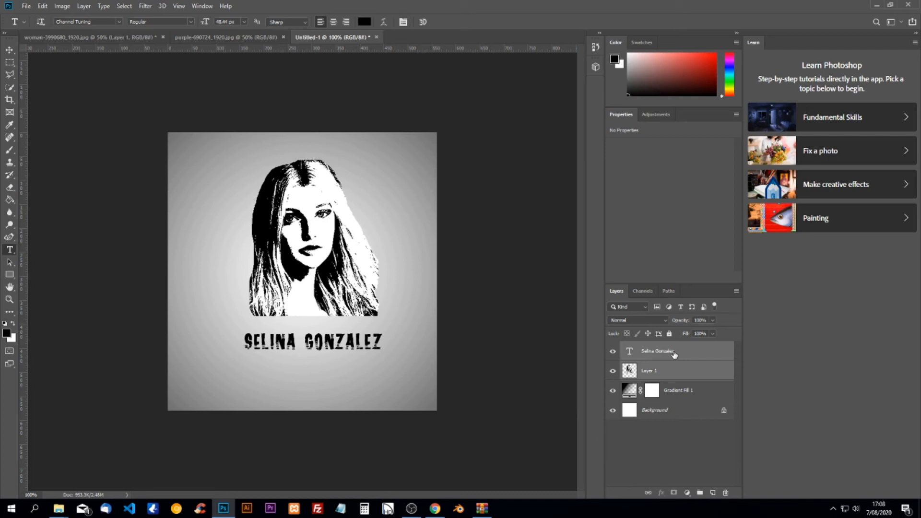
{"action": "key", "text": "ctrl+g"}
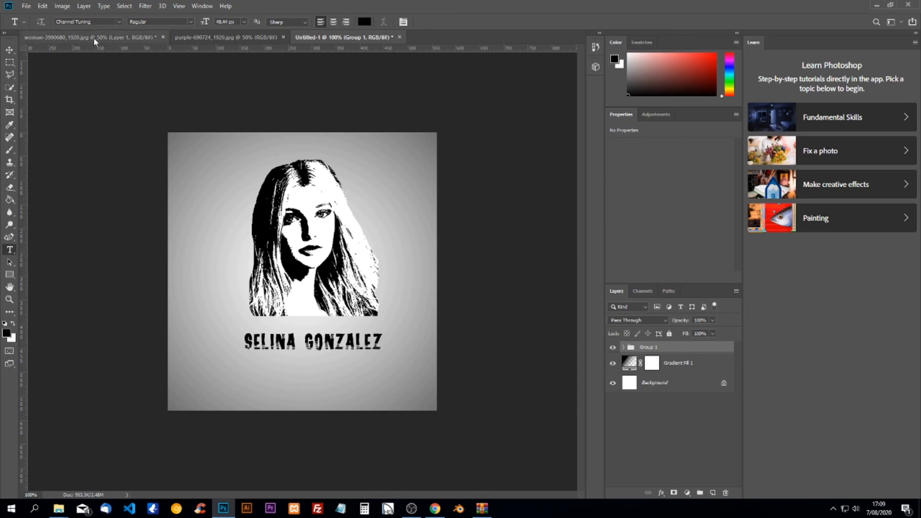
Drag the purple-690724 starry sky image into Untitled-1 as Layer 2
{"action": "left_click", "coordinate": [190, 37]}
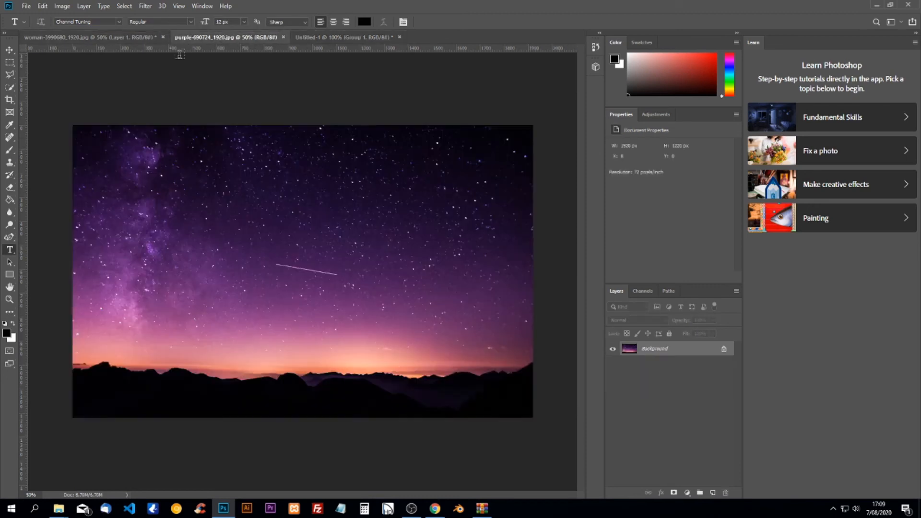
{"action": "left_click", "coordinate": [11, 50]}
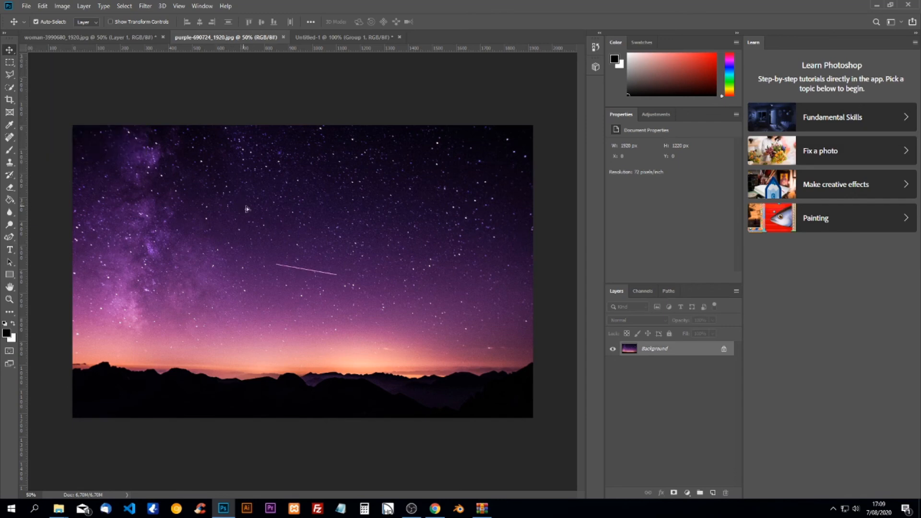
{"action": "left_click_drag", "start_coordinate": [342, 37], "coordinate": [312, 249]}
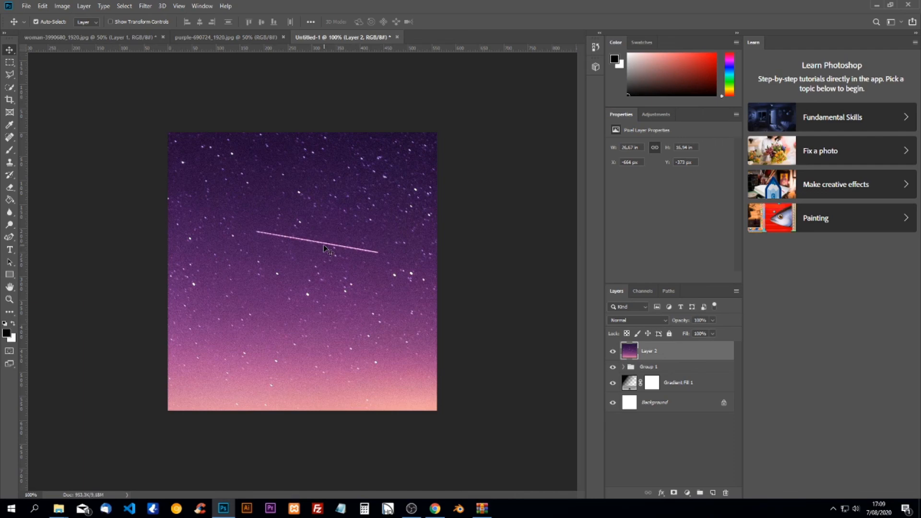
Clip Layer 2 to the portrait group and set its blend mode to Screen
{"action": "right_click", "coordinate": [661, 351]}
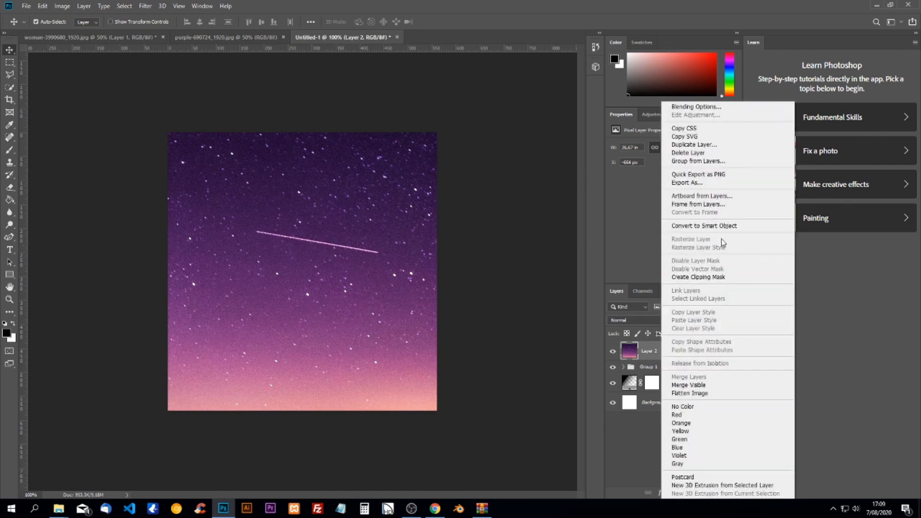
{"action": "left_click", "coordinate": [713, 276]}
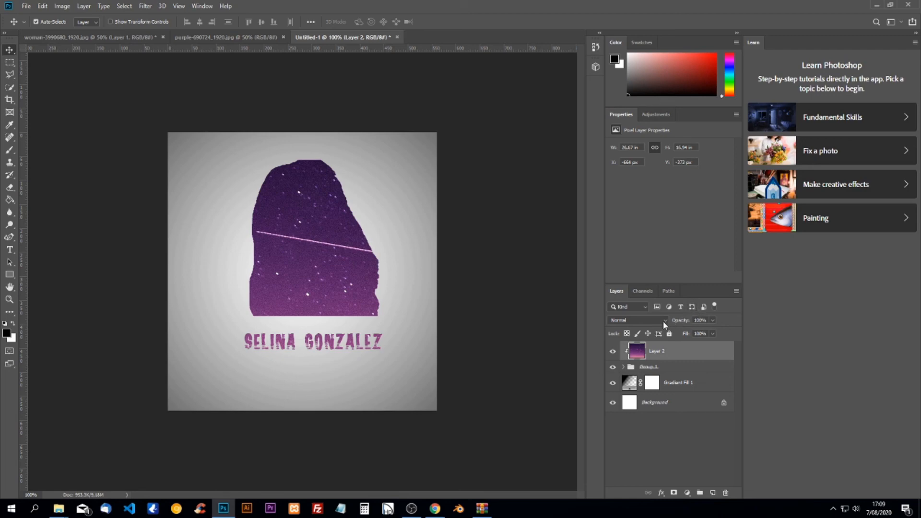
{"action": "left_click", "coordinate": [628, 320]}
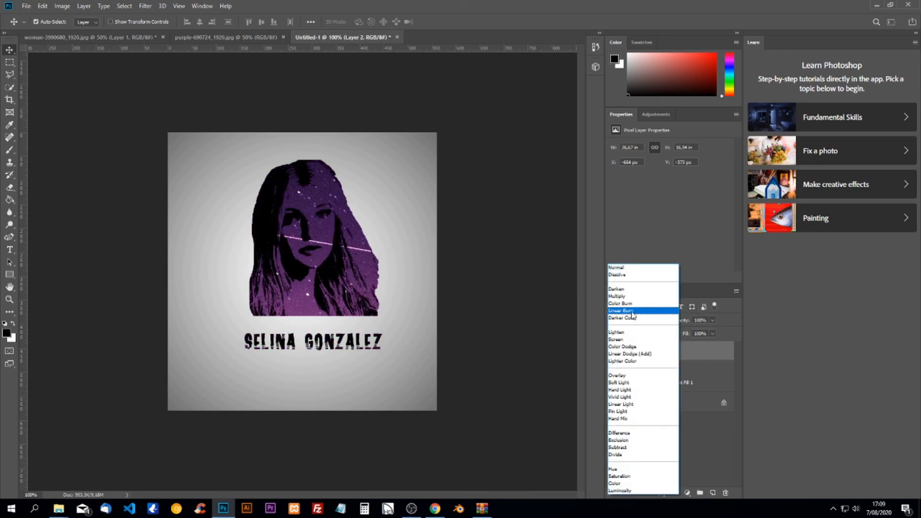
{"action": "left_click", "coordinate": [625, 339]}
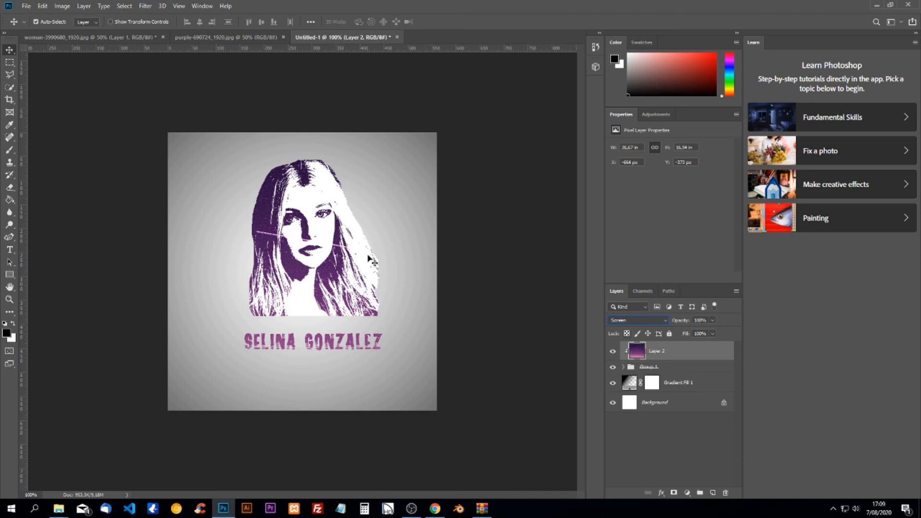
Shift the starry sky texture to a new position for a deeper purple tone
{"action": "left_click_drag", "start_coordinate": [370, 260], "coordinate": [370, 260]}
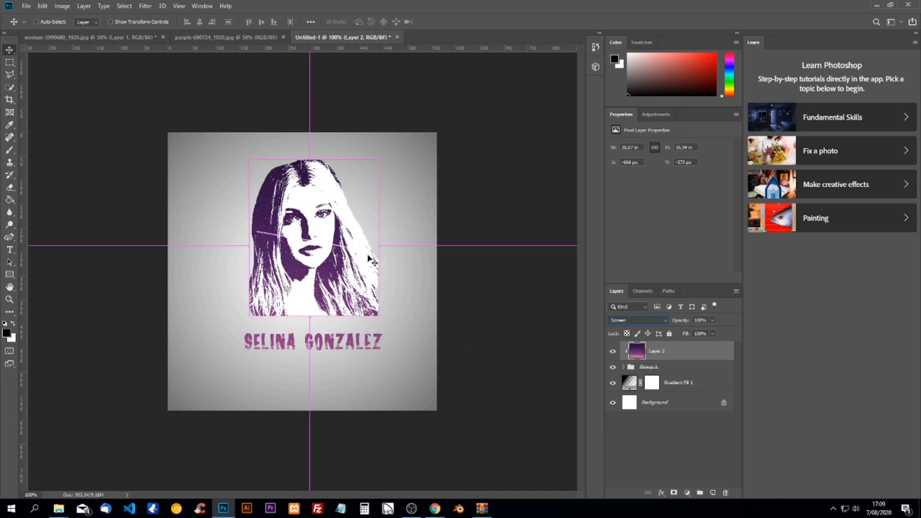
{"action": "key", "text": "ctrl+t"}
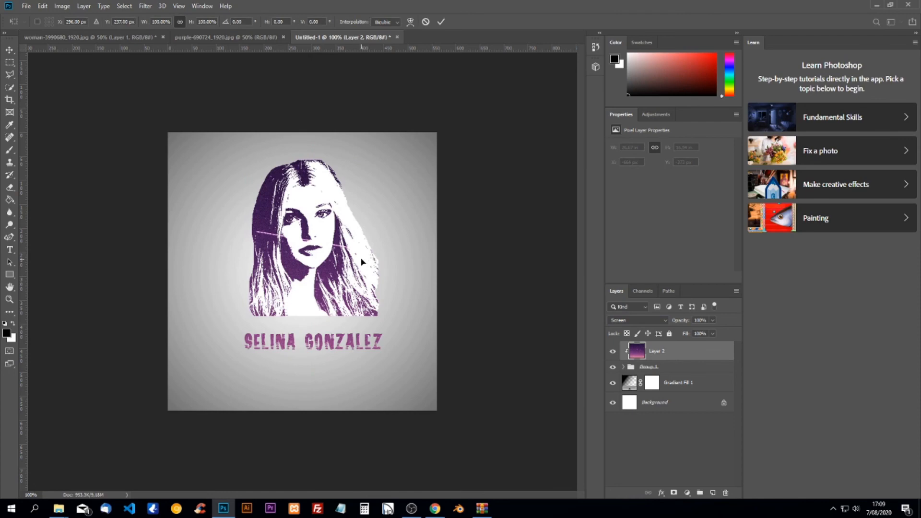
{"action": "left_click_drag", "start_coordinate": [324, 235], "coordinate": [266, 326]}
{"action": "key", "text": "Return"}
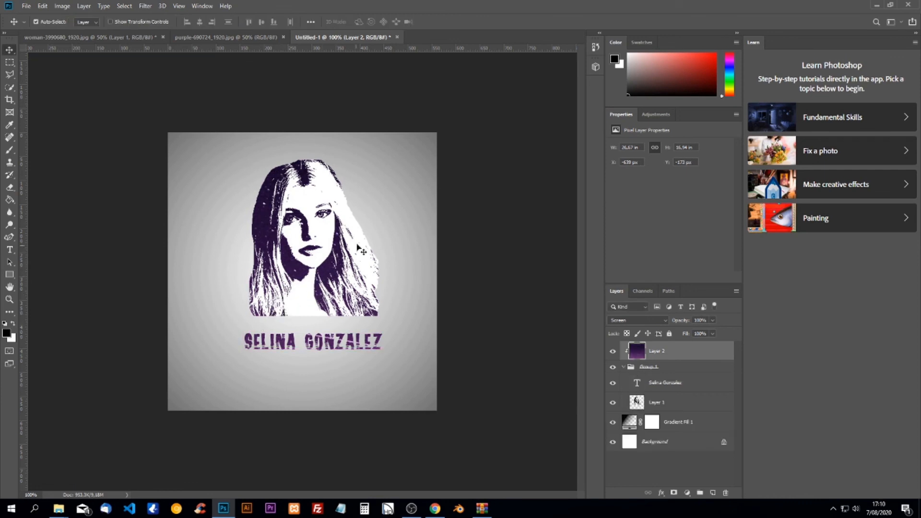